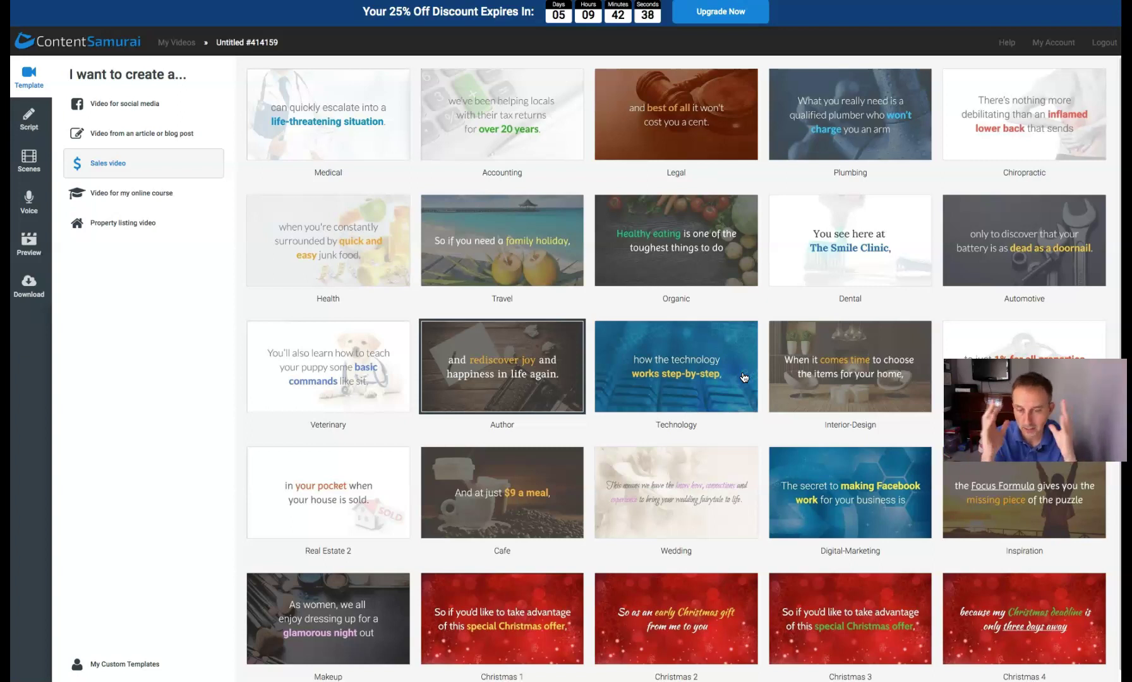
Play the sample of the Digital-Marketing sales video template and apply that template to the video.
click(634, 366)
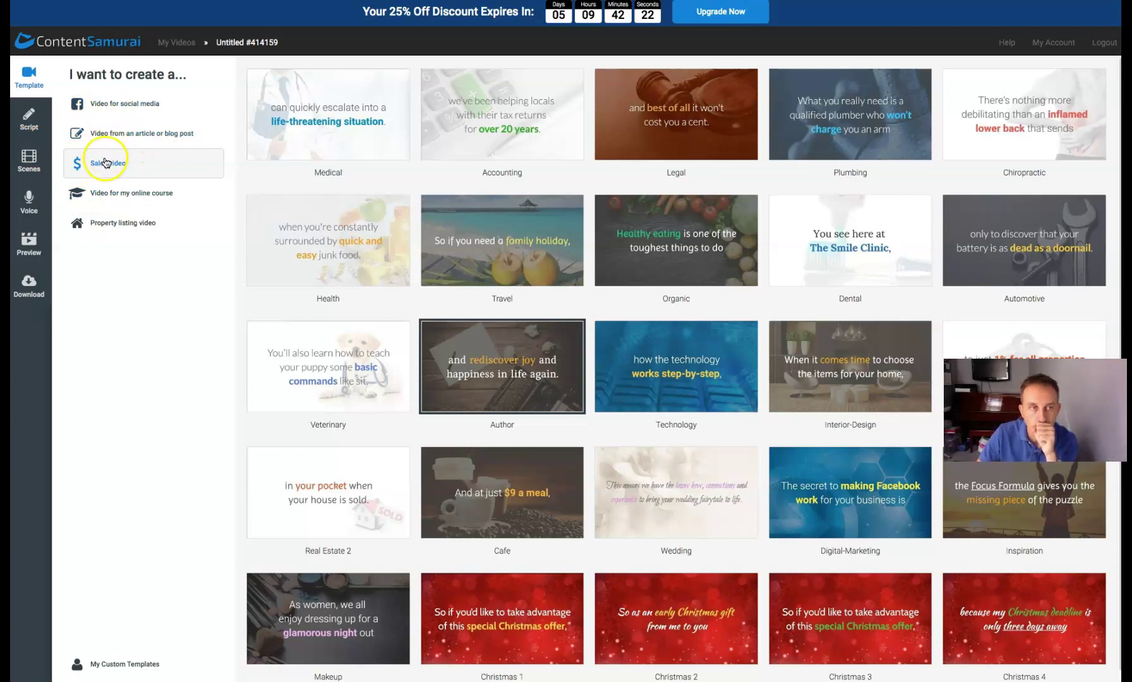
click(140, 133)
click(100, 166)
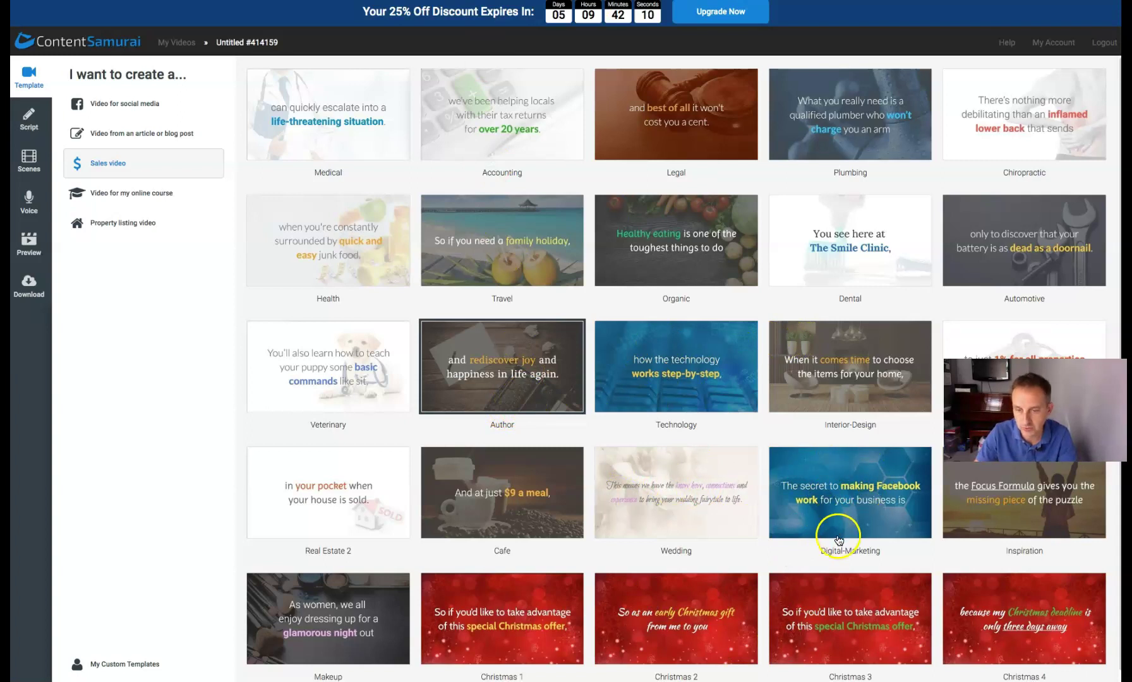
click(859, 505)
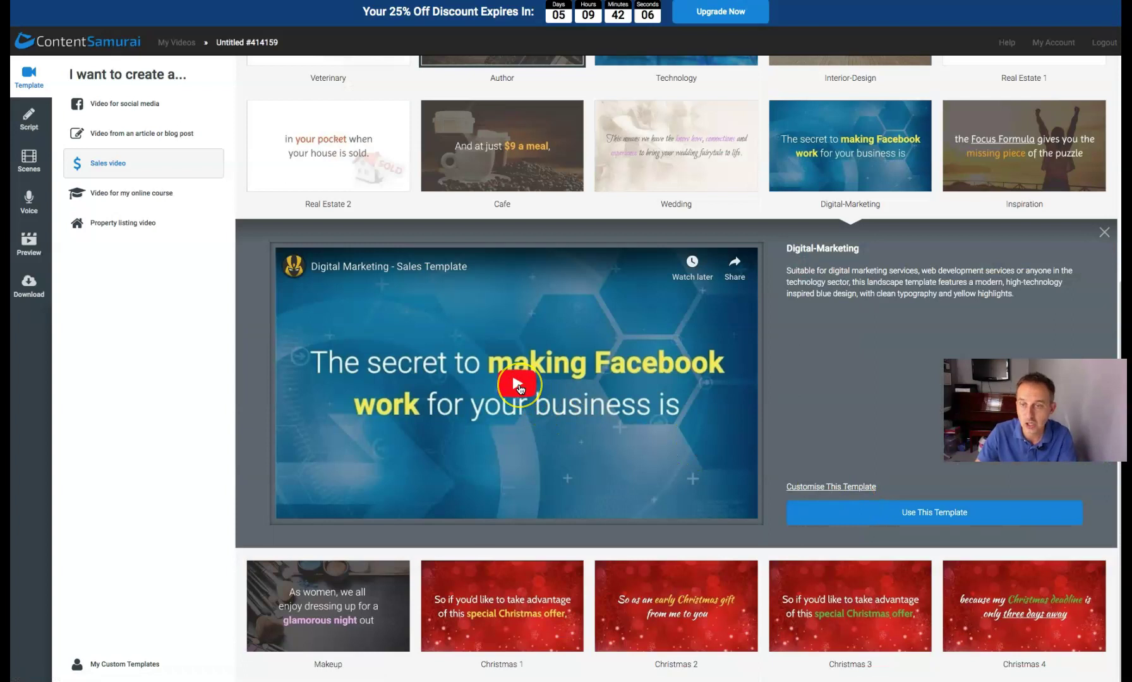
click(519, 387)
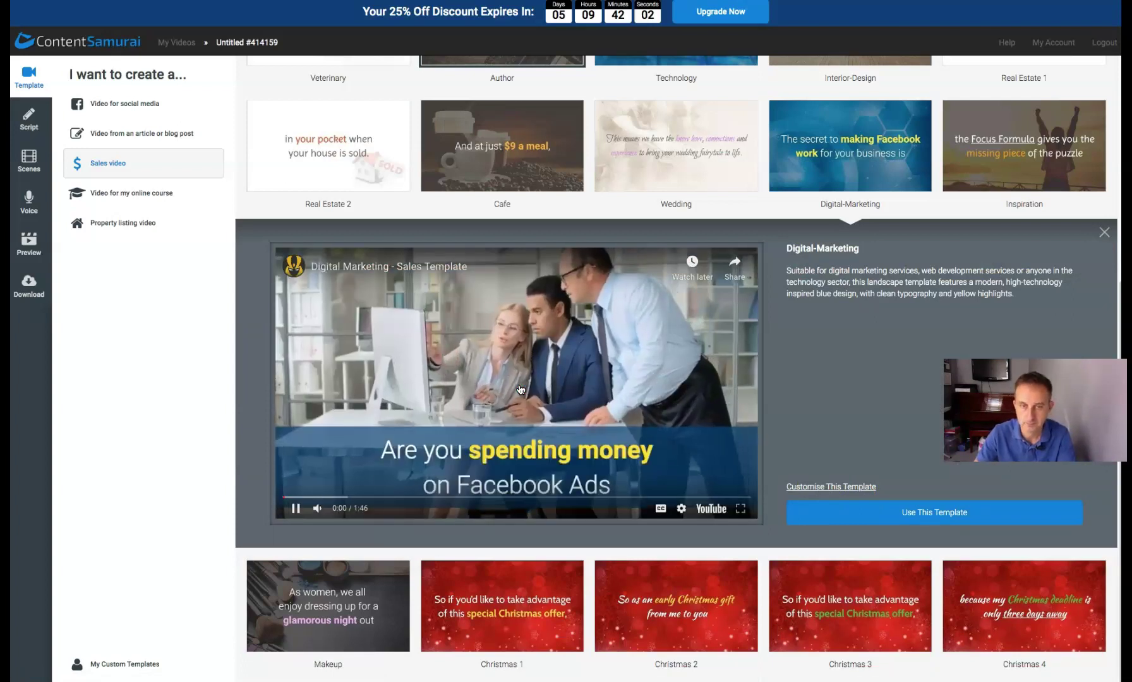
key(XF86AudioRaiseVolume)
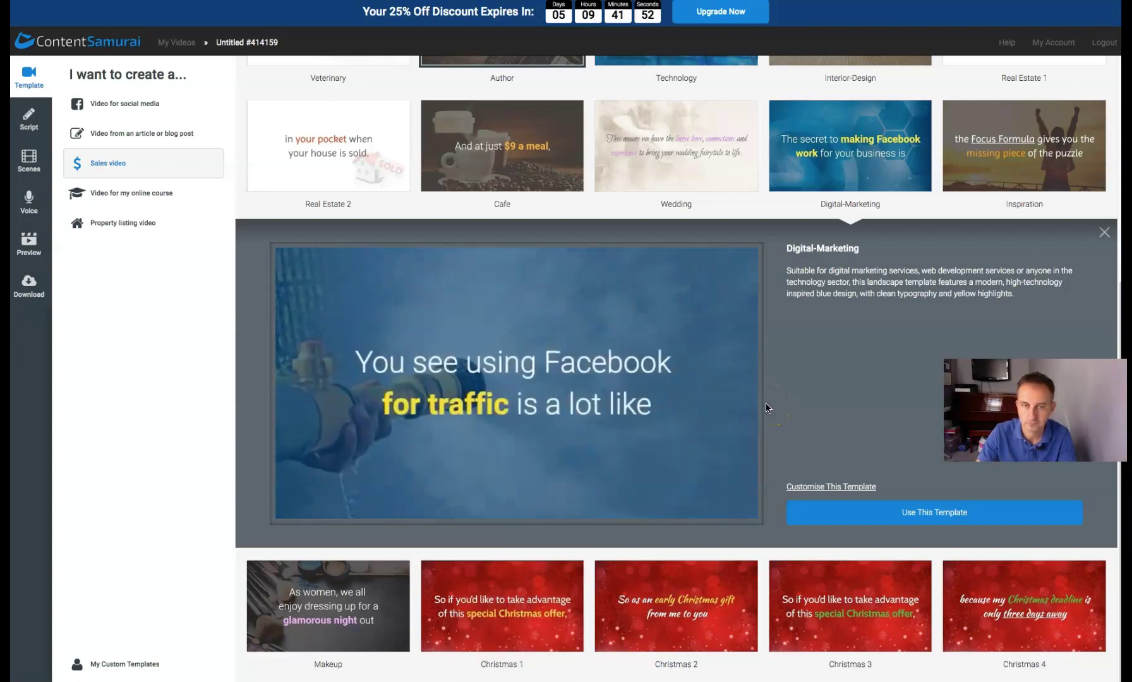
click(625, 413)
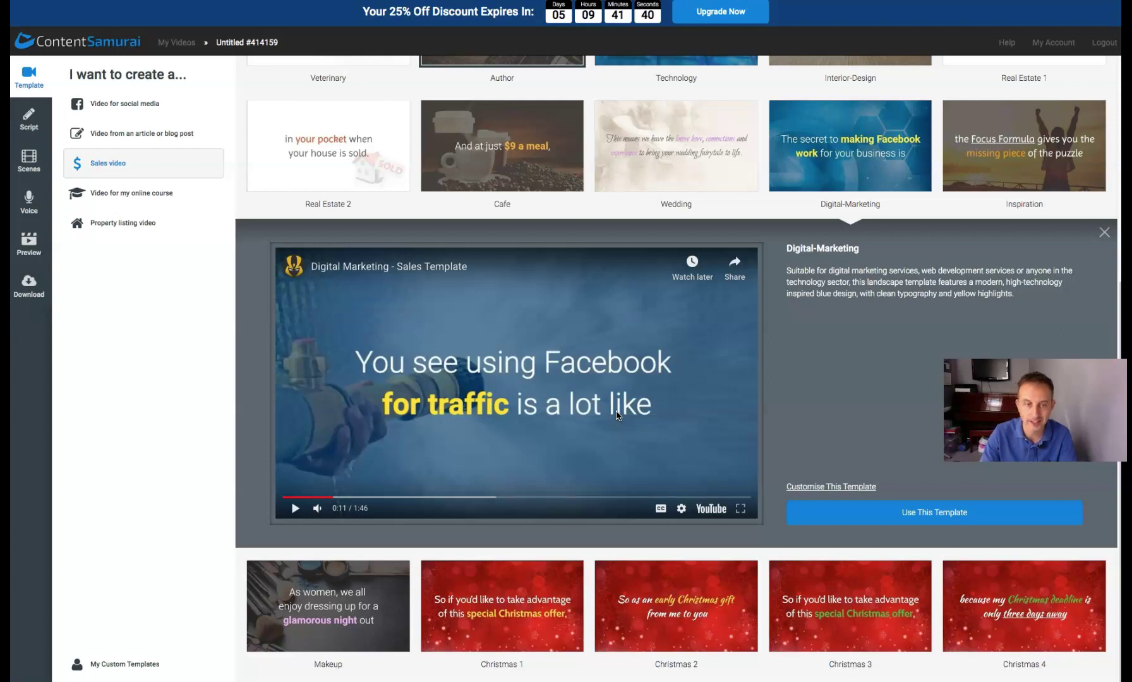
click(926, 512)
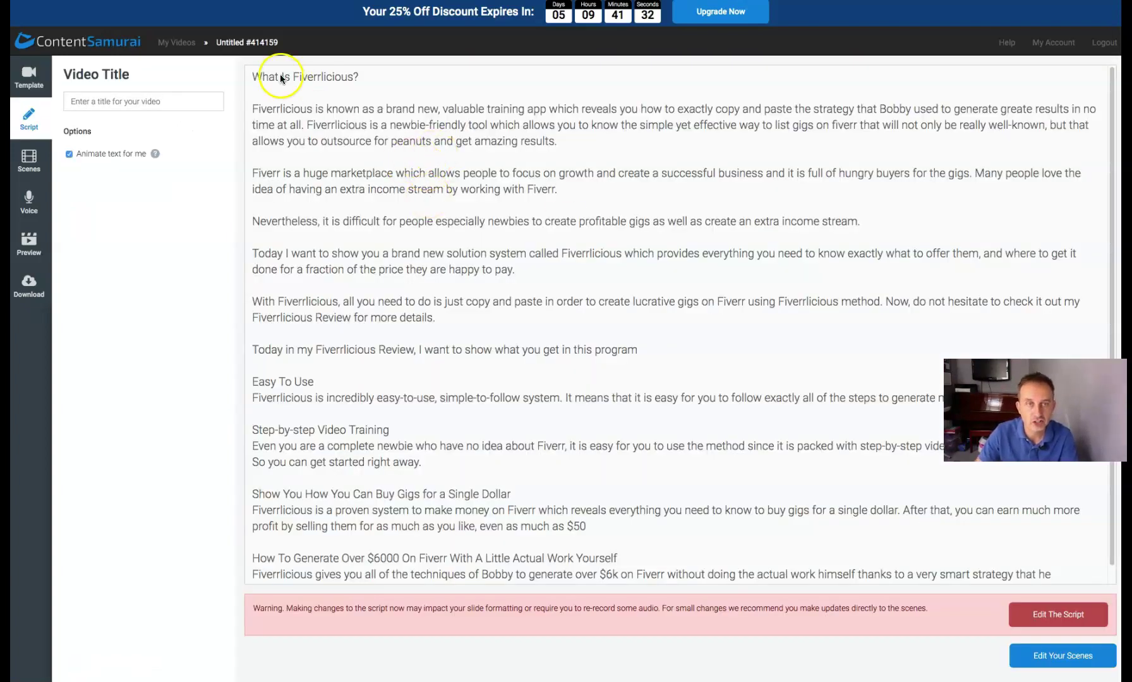
Unlock the video script for editing and delete all of the existing Fiverrlicious text.
click(255, 77)
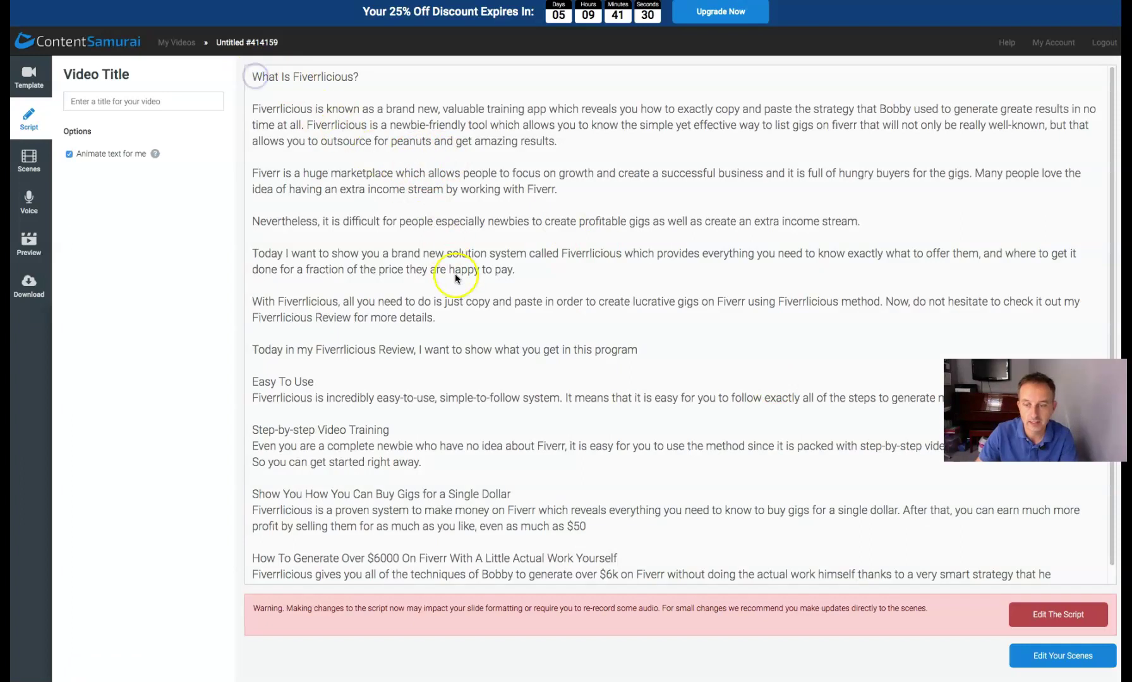
click(1075, 616)
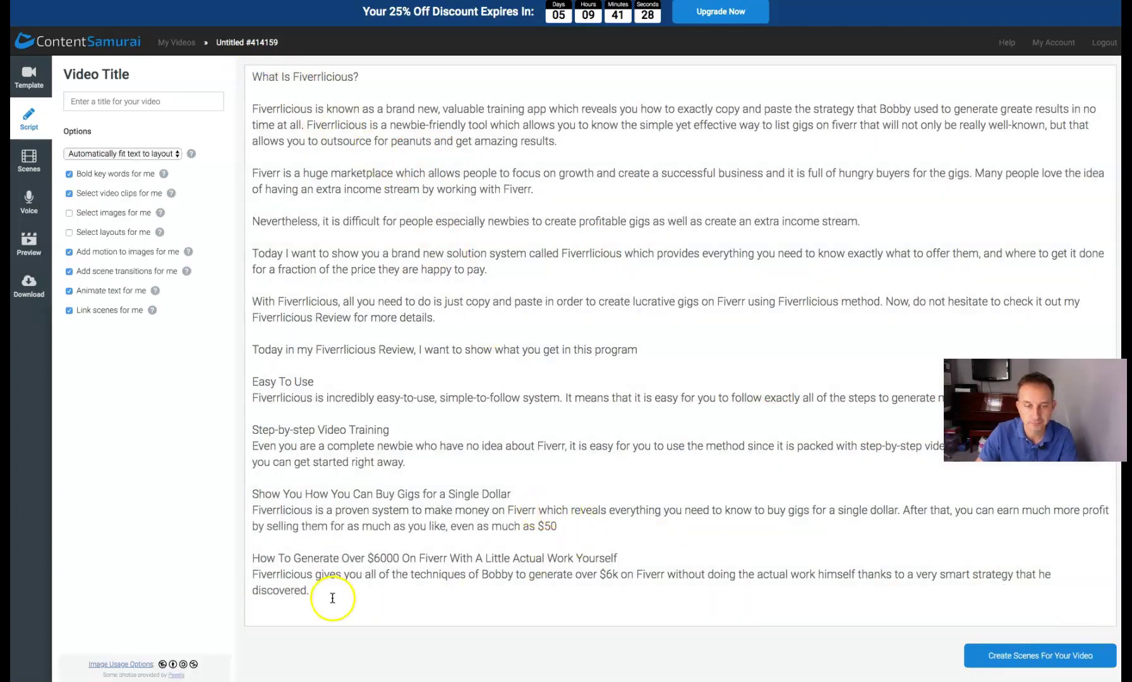
drag(328, 599, 152, 5)
key(BackSpace)
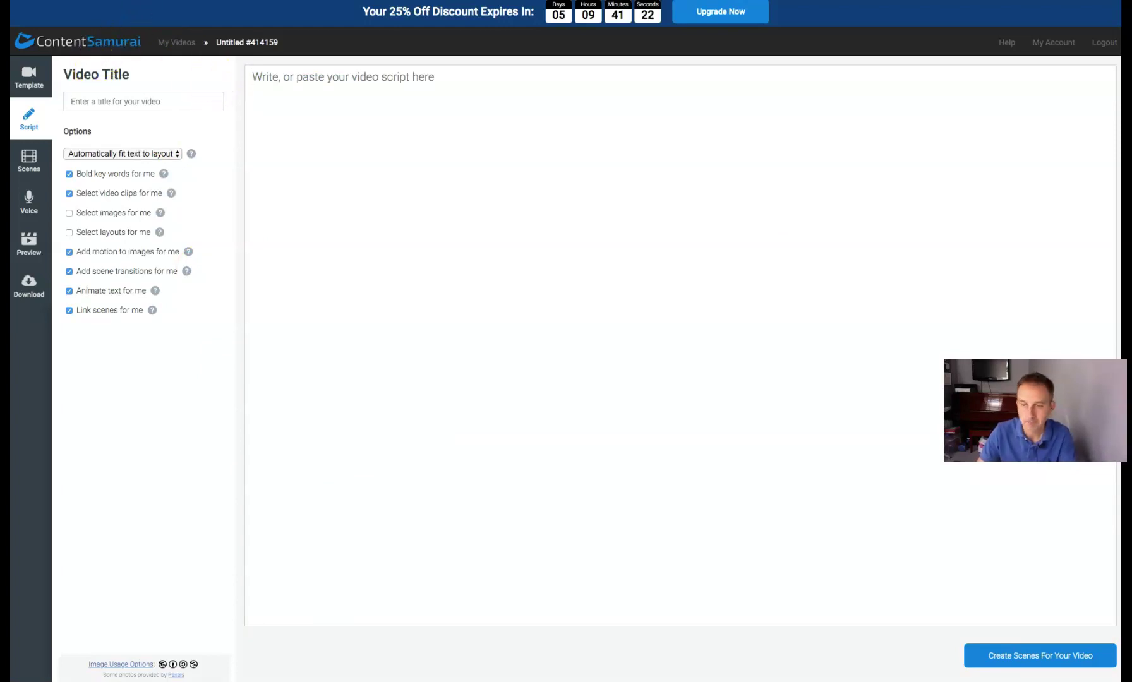
Copy the introductory paragraphs above the rating table from the Flipadom Review web page into the empty video script.
key(ctrl+Tab)
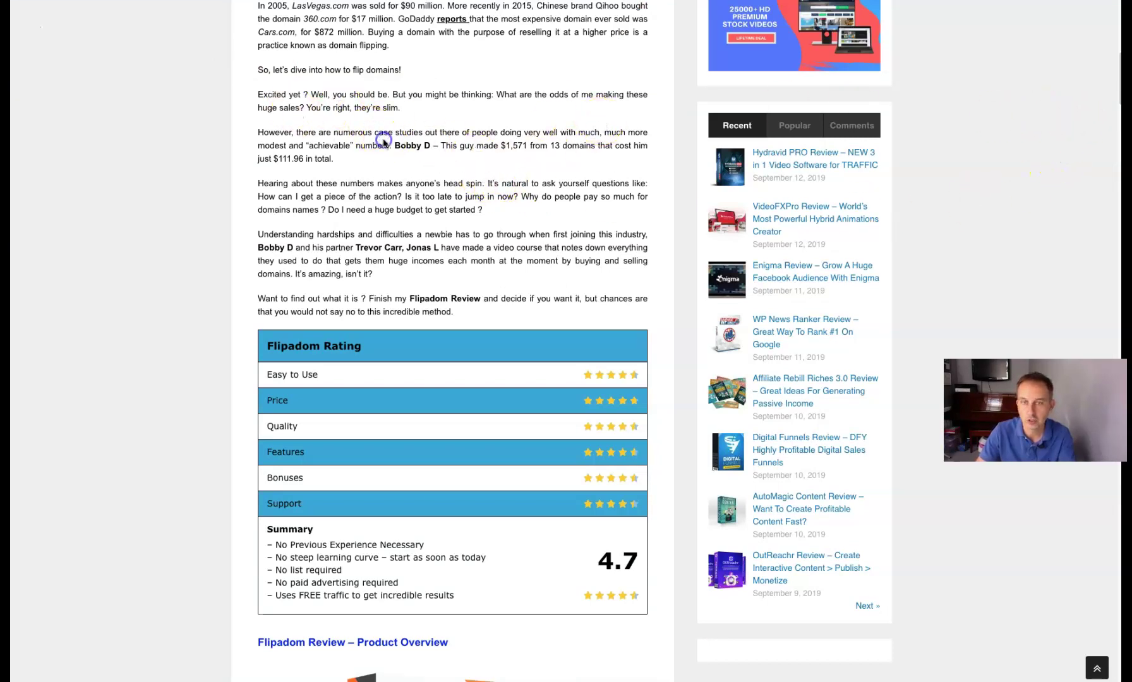
scroll(1062, 115, up, 2)
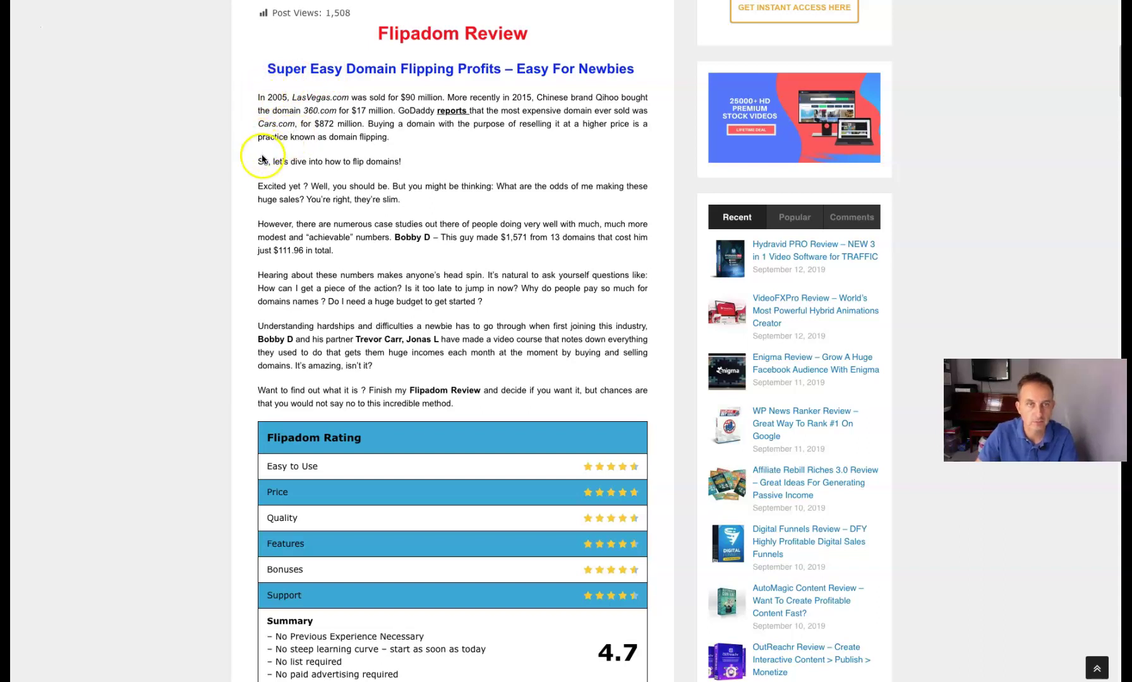
drag(258, 98, 494, 398)
key(ctrl+c)
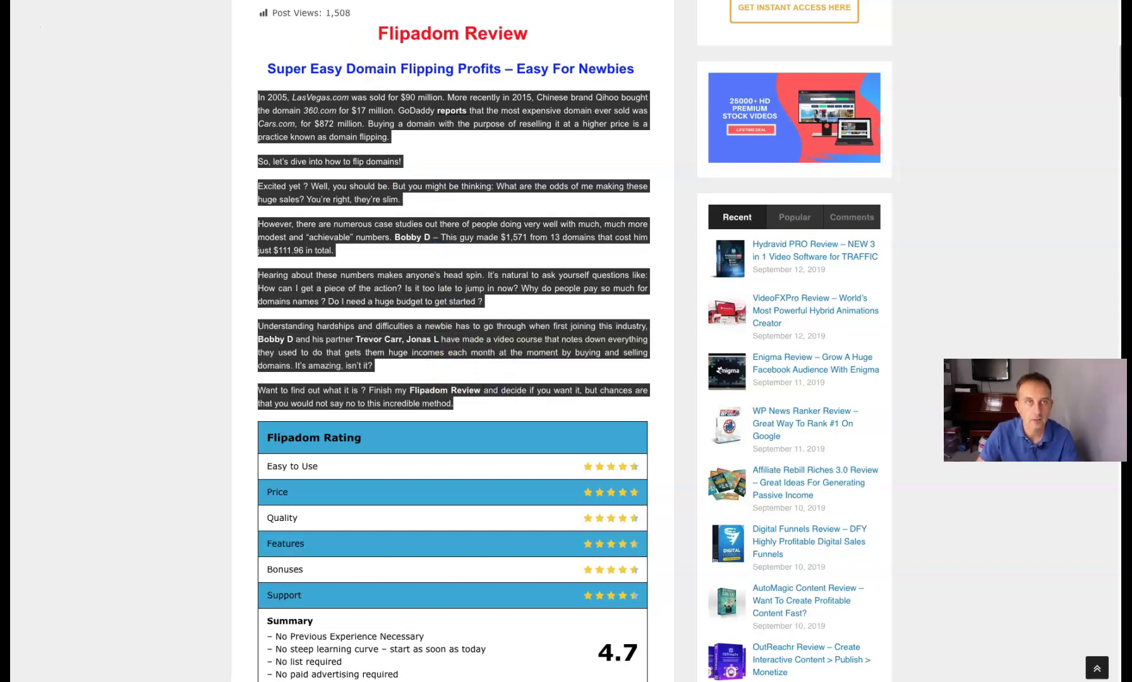
key(ctrl+Tab)
click(340, 88)
key(ctrl+v)
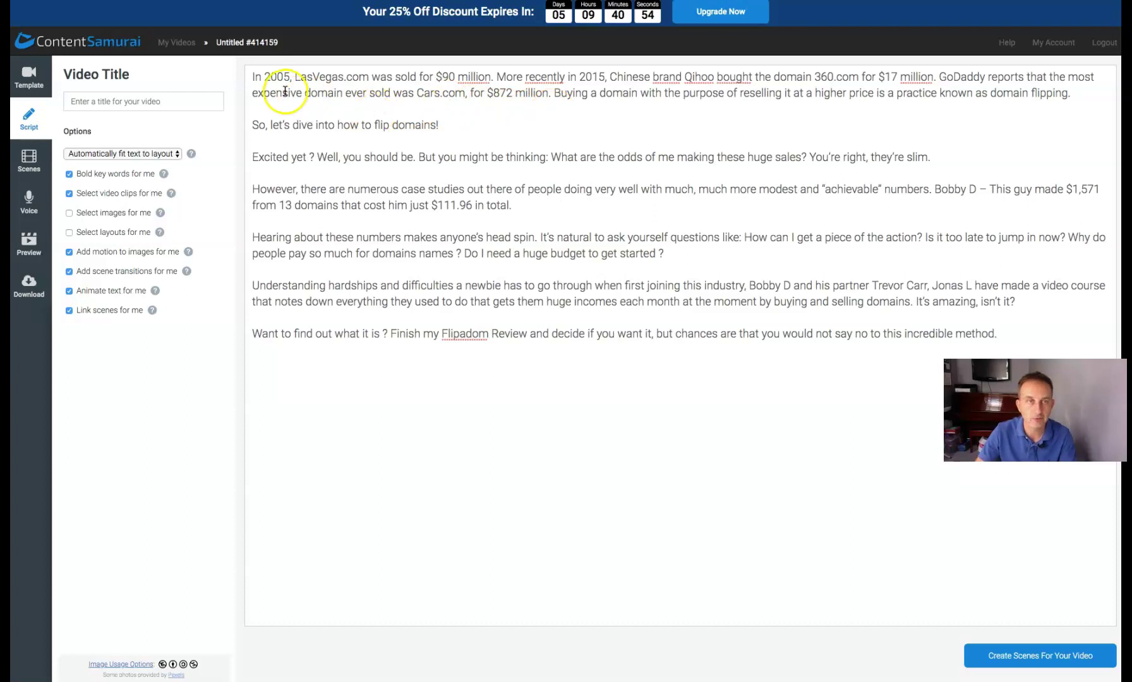
Add the heading "What is Flipadom?" on its own line above the script's first paragraph.
click(246, 77)
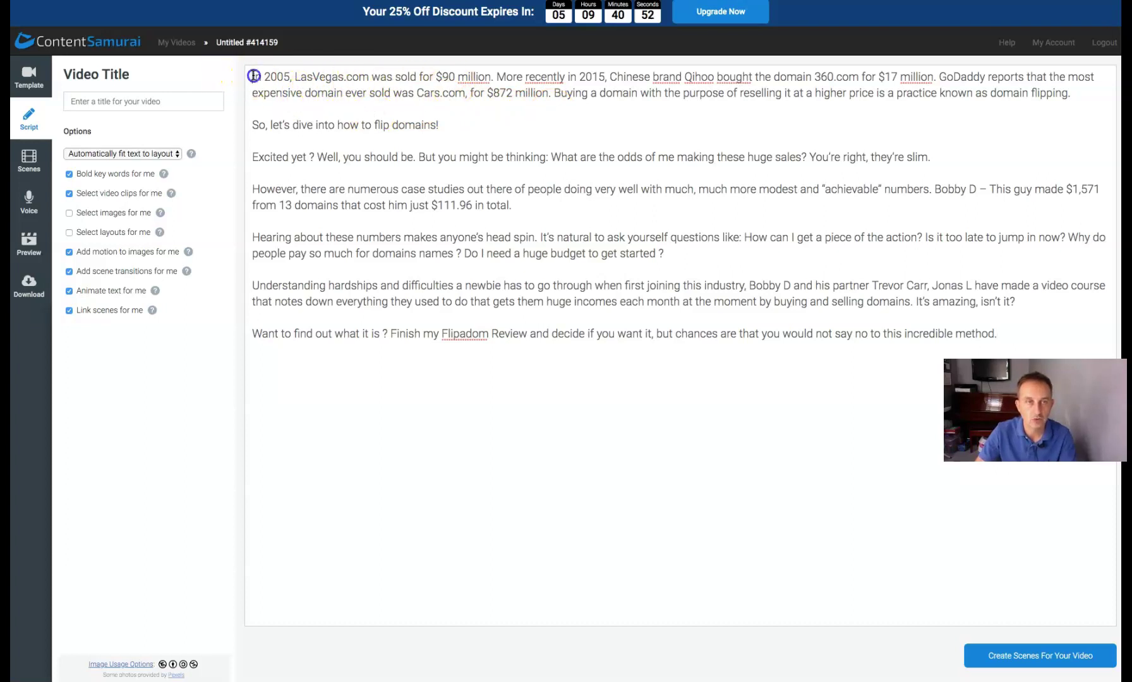
key(Return)
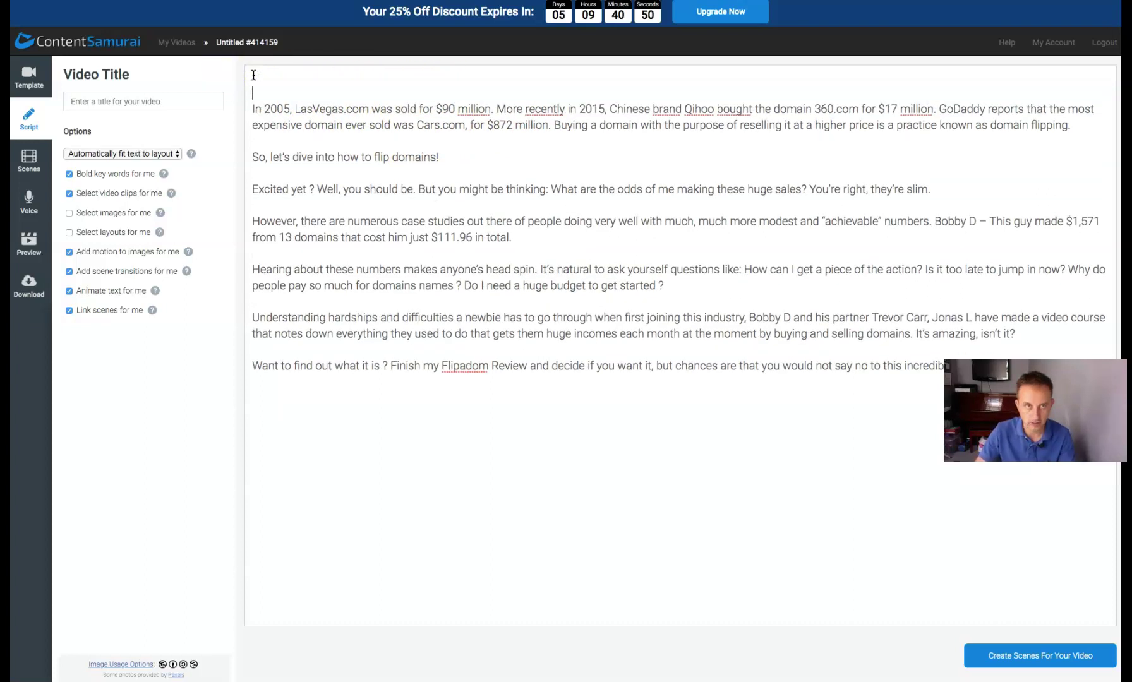
text(What UsFlipadom?)
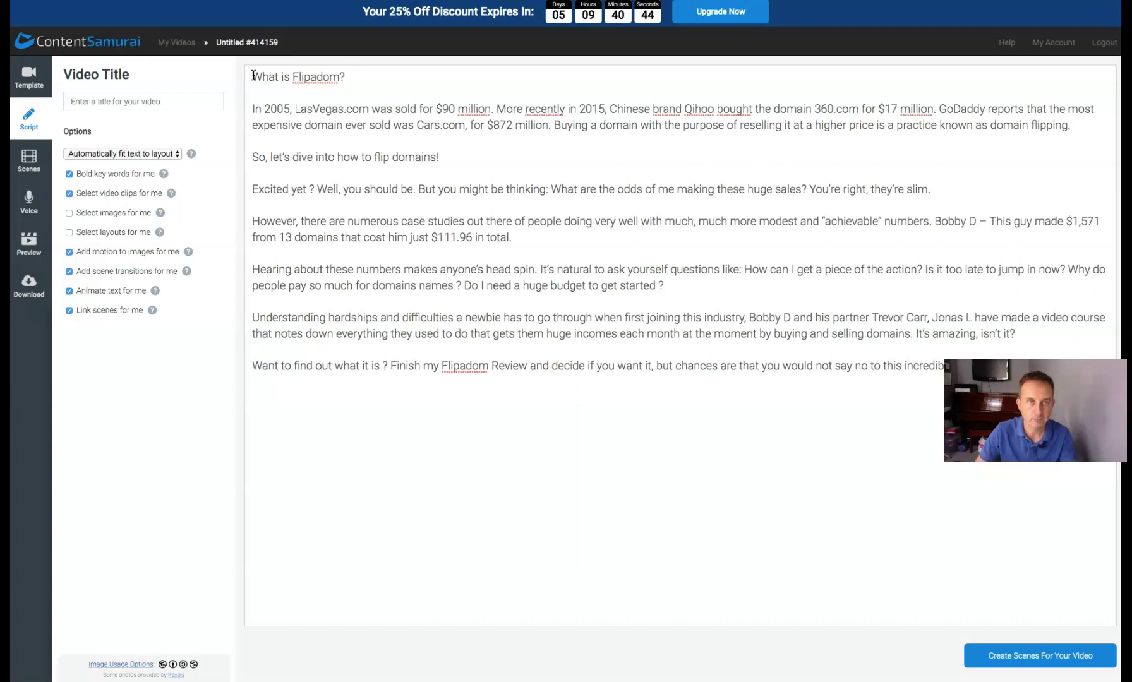
Copy the "Who Is This For ?" and "Comparison" sections from the Flipadom Review web page to the end of the script.
click(340, 108)
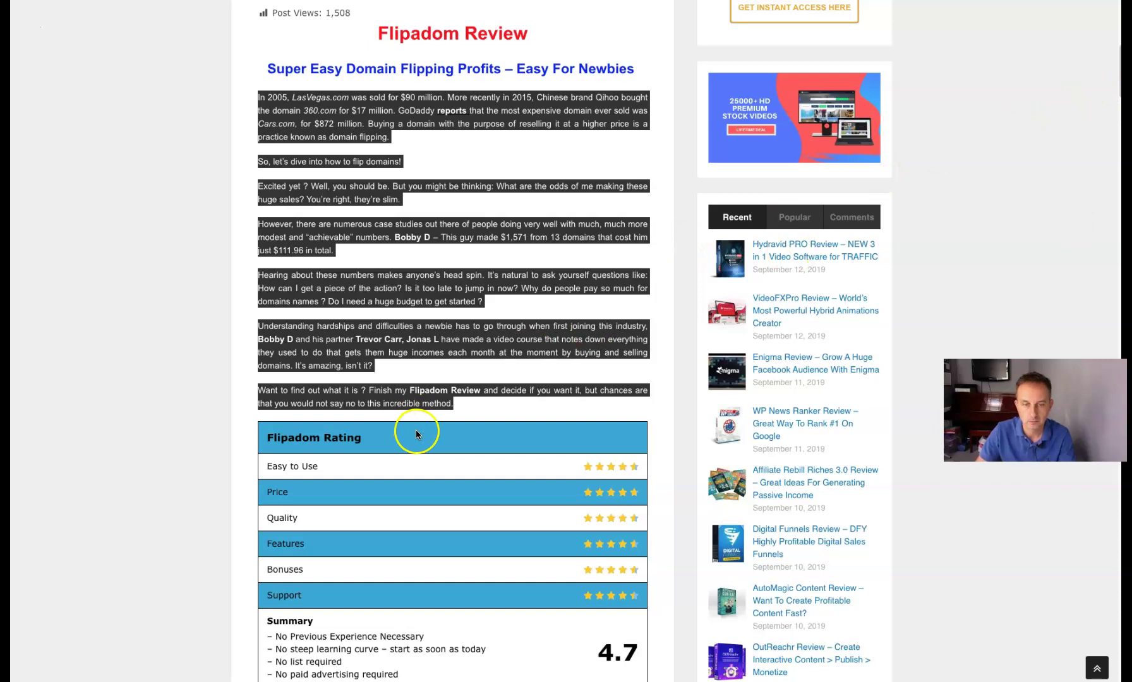
scroll(423, 428, down, 5)
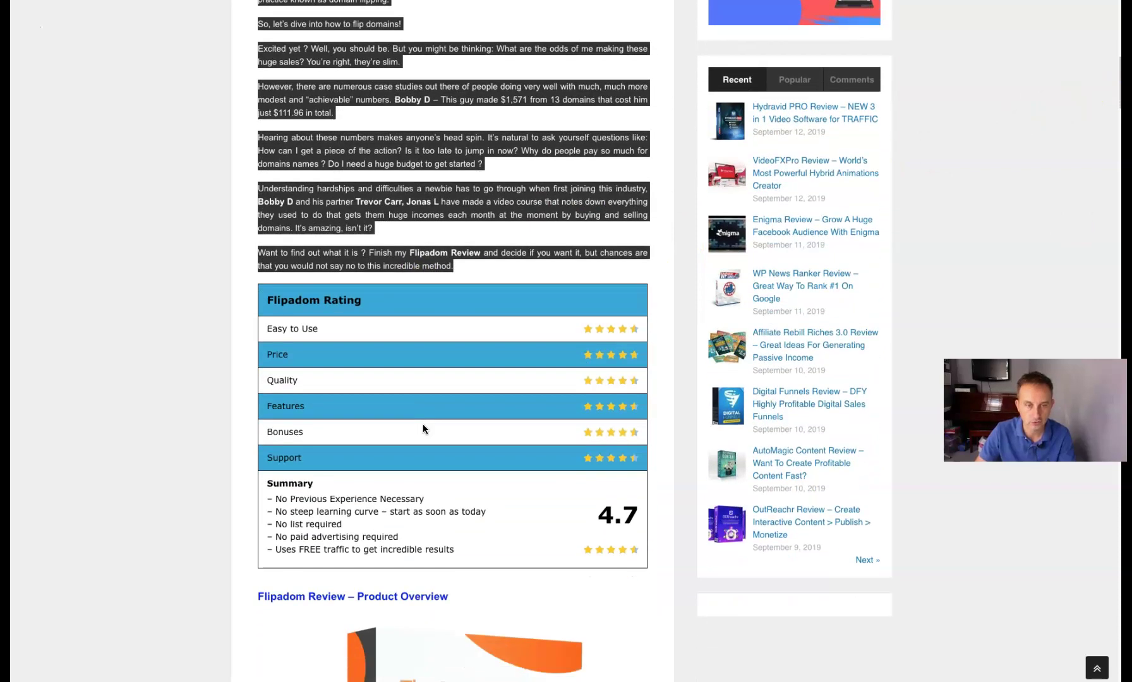
scroll(423, 429, down, 9)
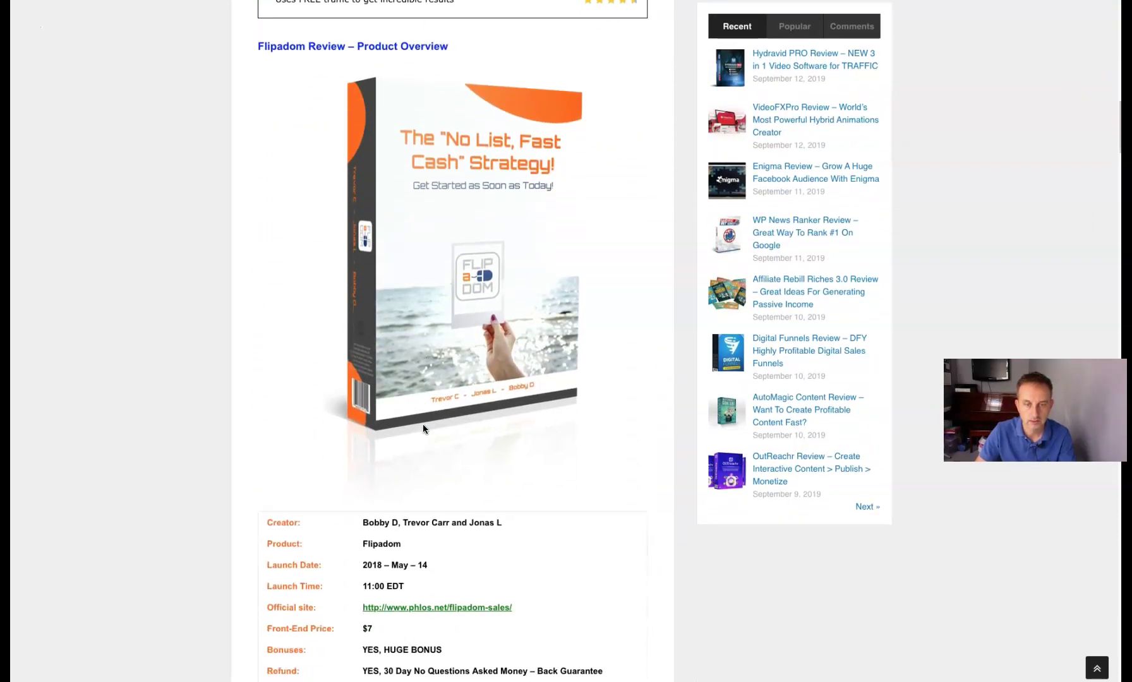
scroll(423, 428, down, 9)
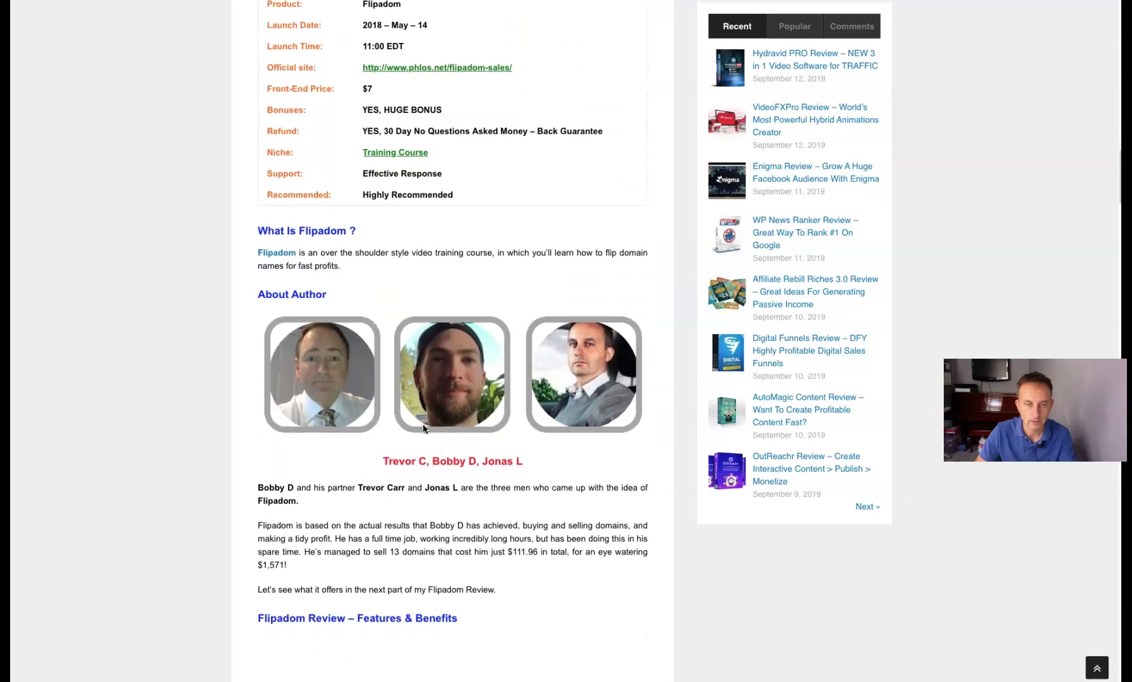
scroll(423, 429, down, 2)
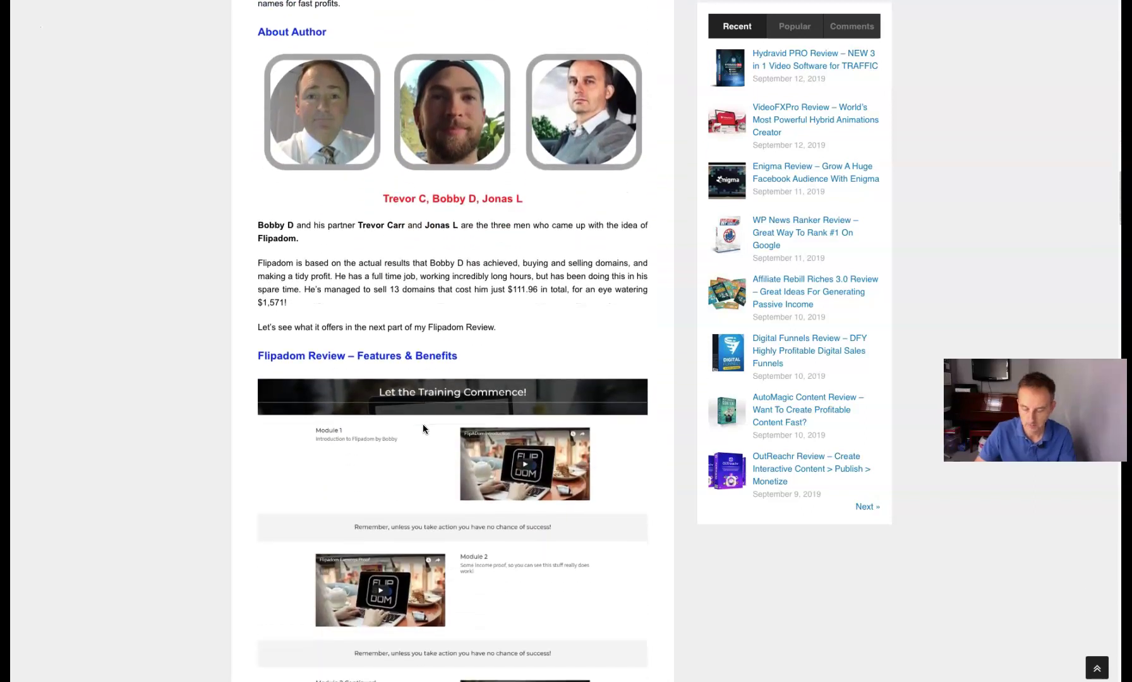
scroll(422, 428, down, 4)
scroll(423, 428, down, 9)
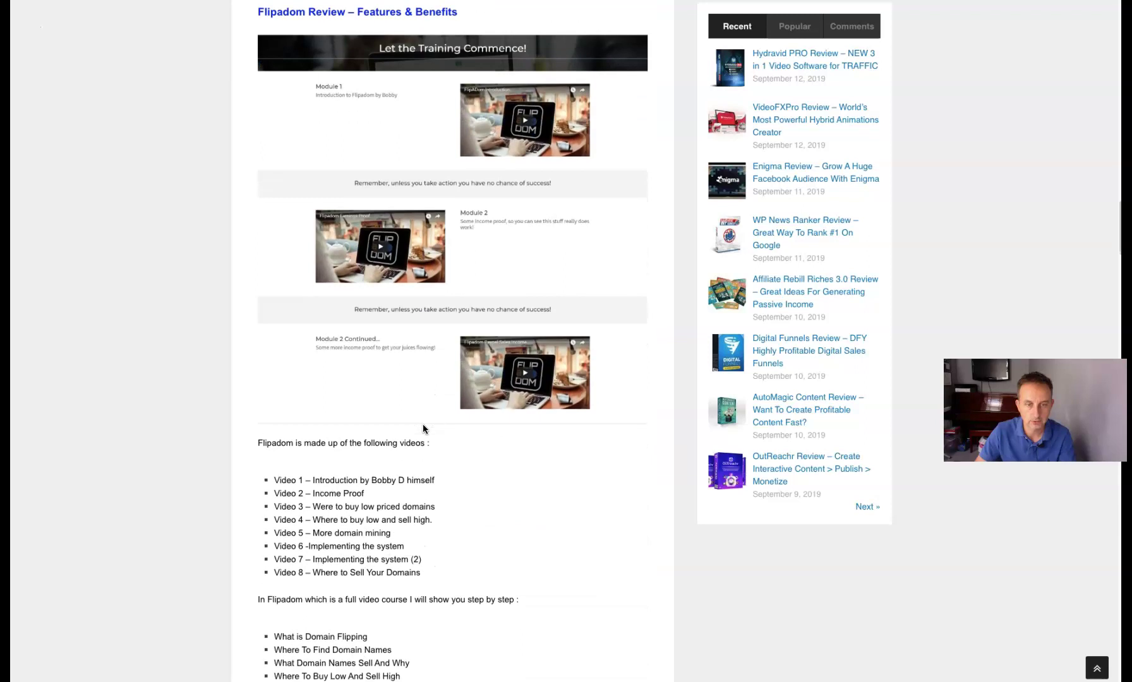
scroll(422, 429, down, 2)
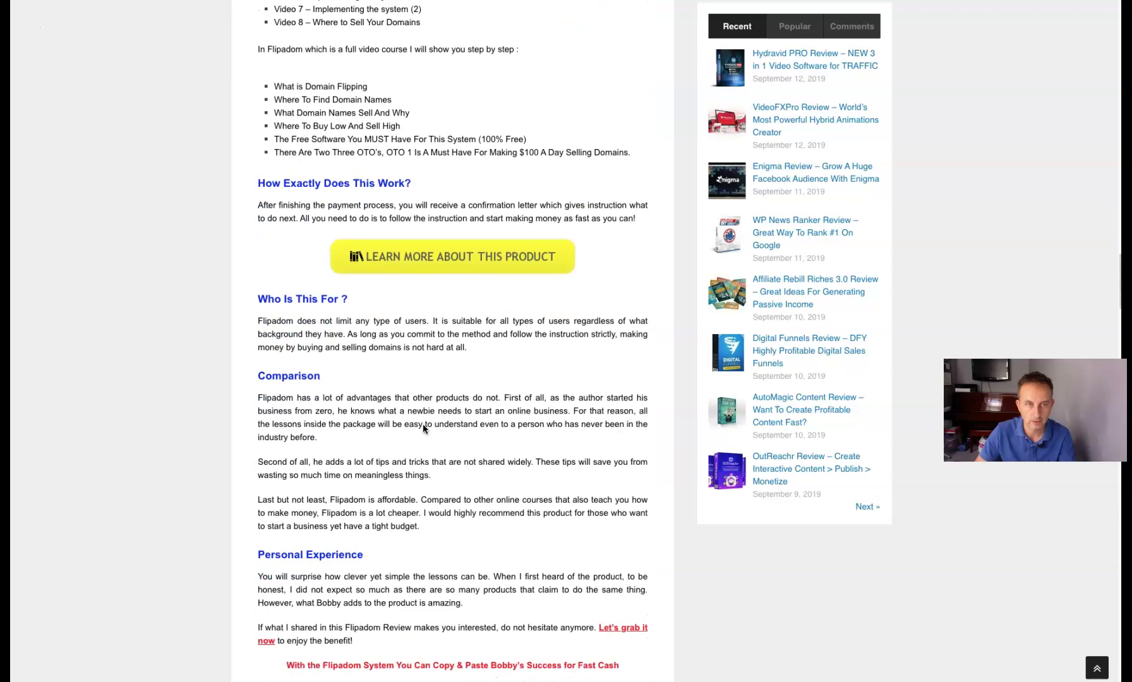
drag(256, 300, 326, 350)
click(326, 350)
drag(260, 295, 460, 533)
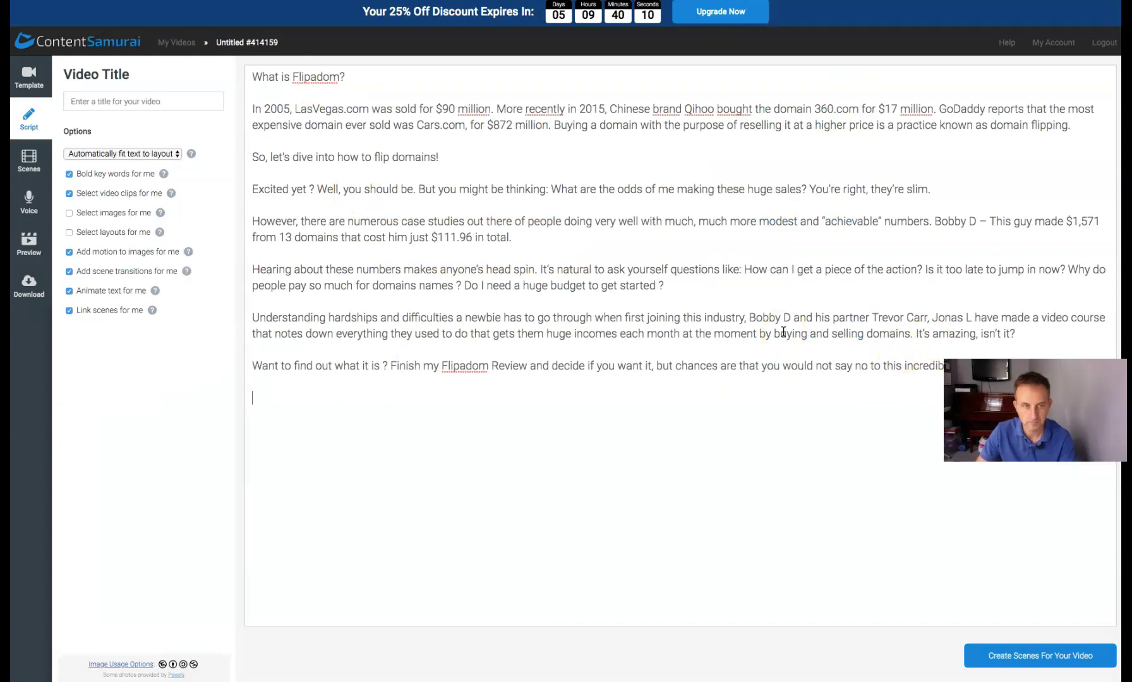
key(ctrl+v)
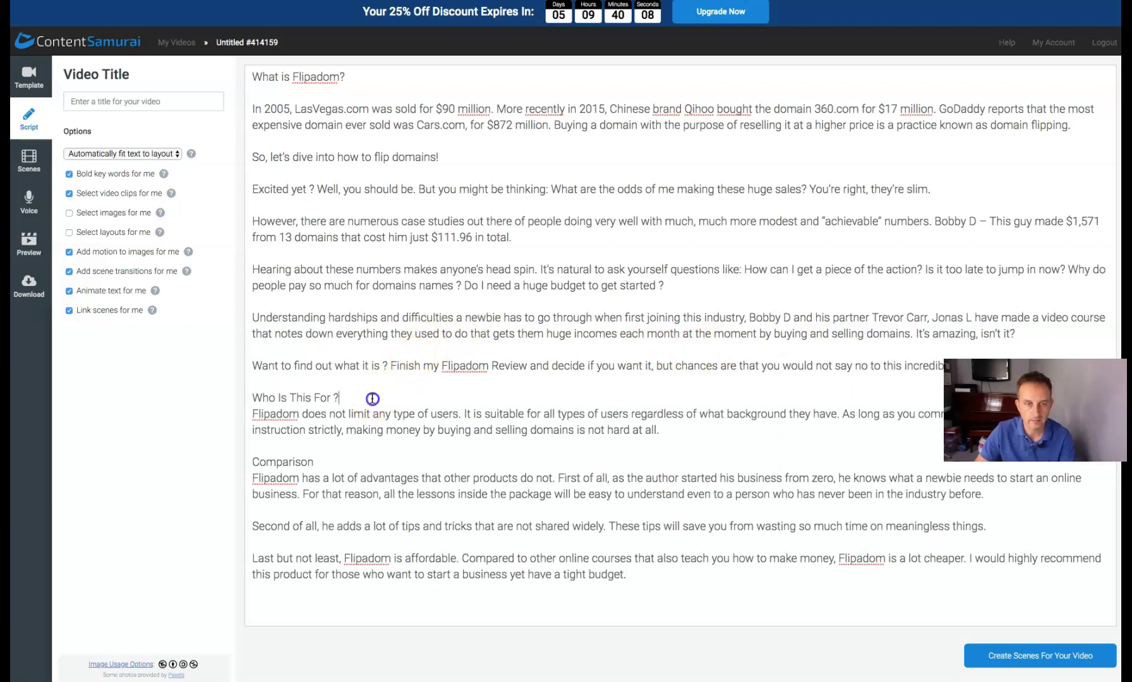
Insert a blank line below both the "Who Is This For ?" and "Comparison" headings in the script.
key(Return)
click(345, 474)
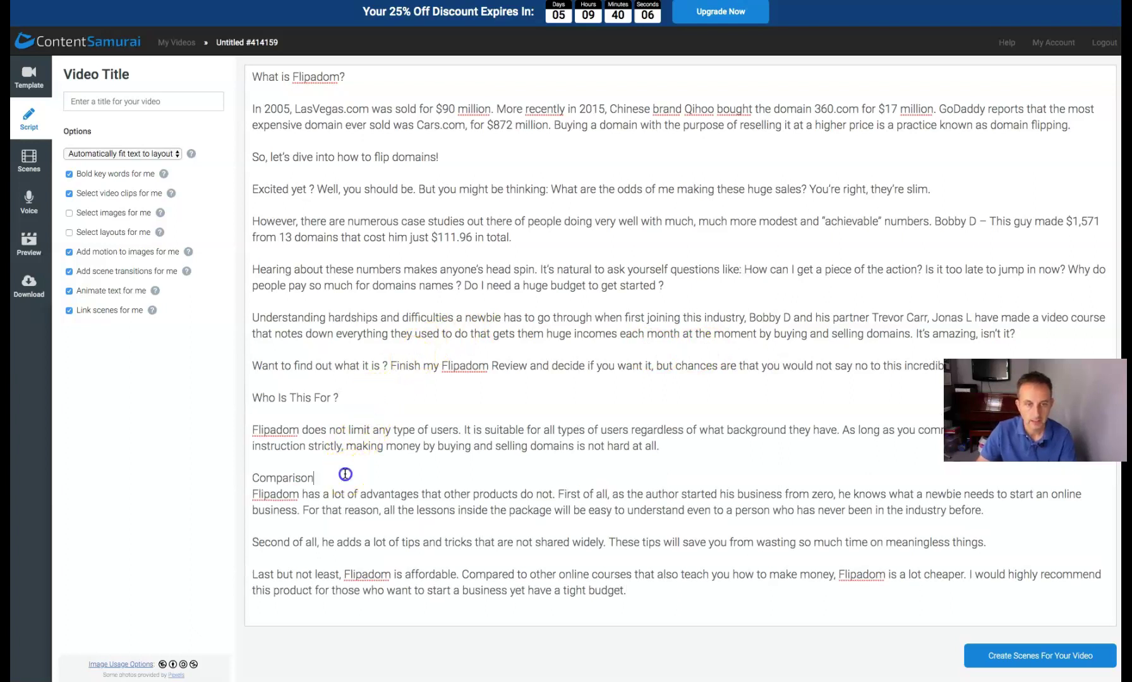
key(Return)
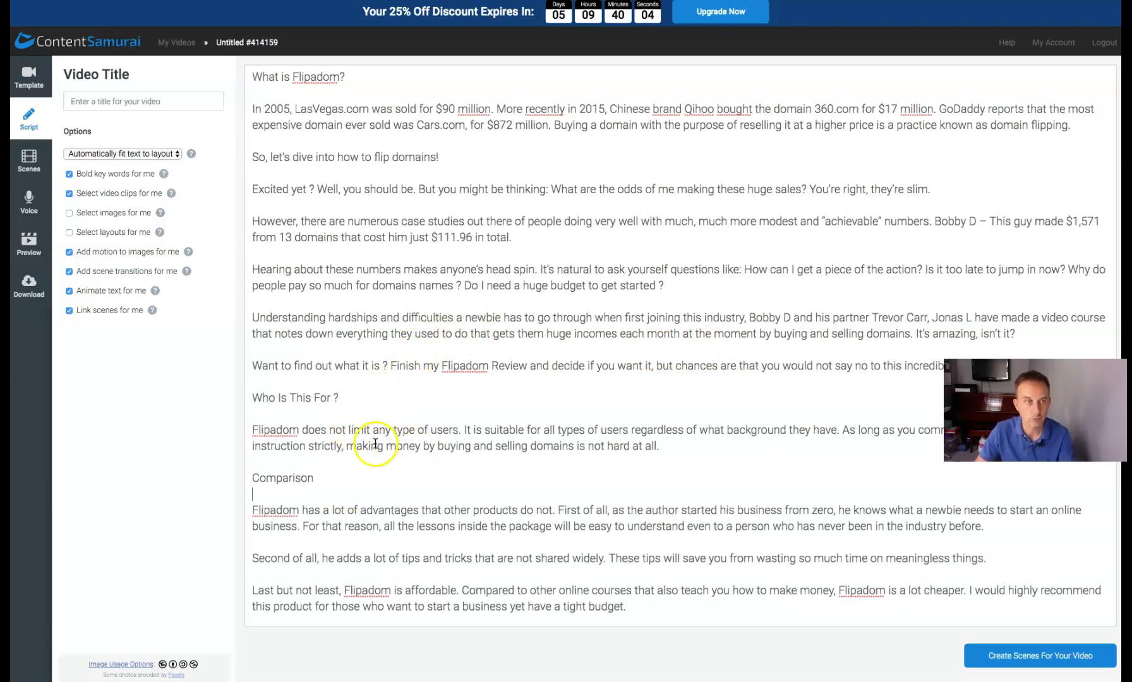
Create the video's scenes with "Select images for me" and "Select layouts for me" enabled, and load the video preview.
click(69, 212)
click(69, 231)
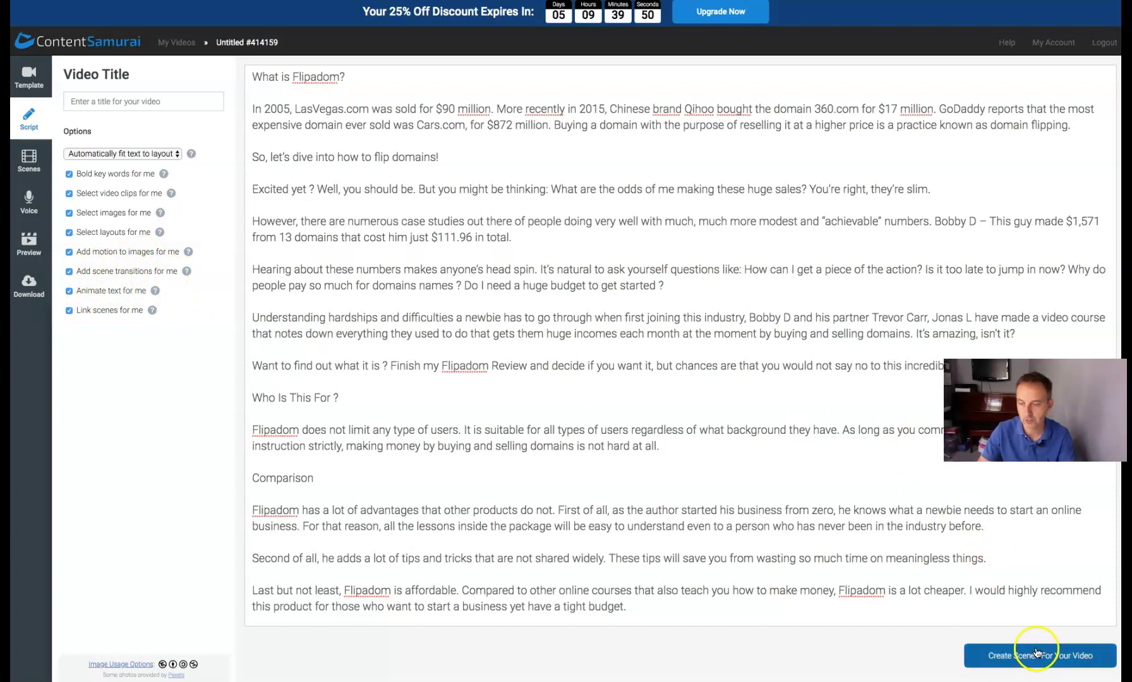
click(29, 242)
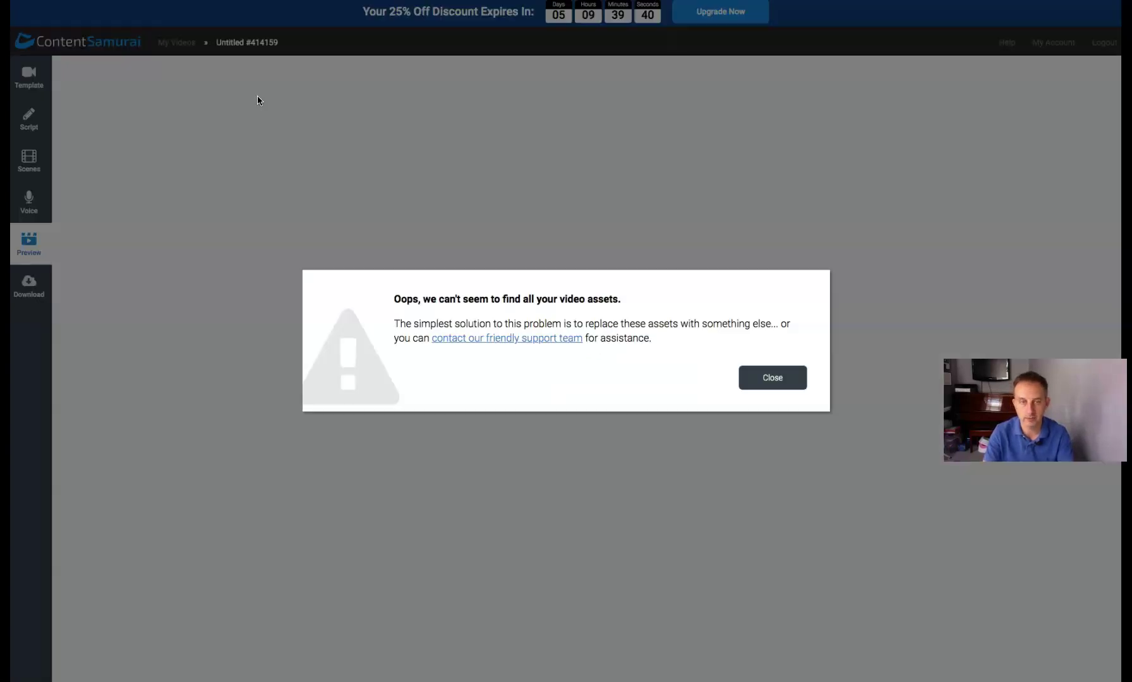
click(772, 378)
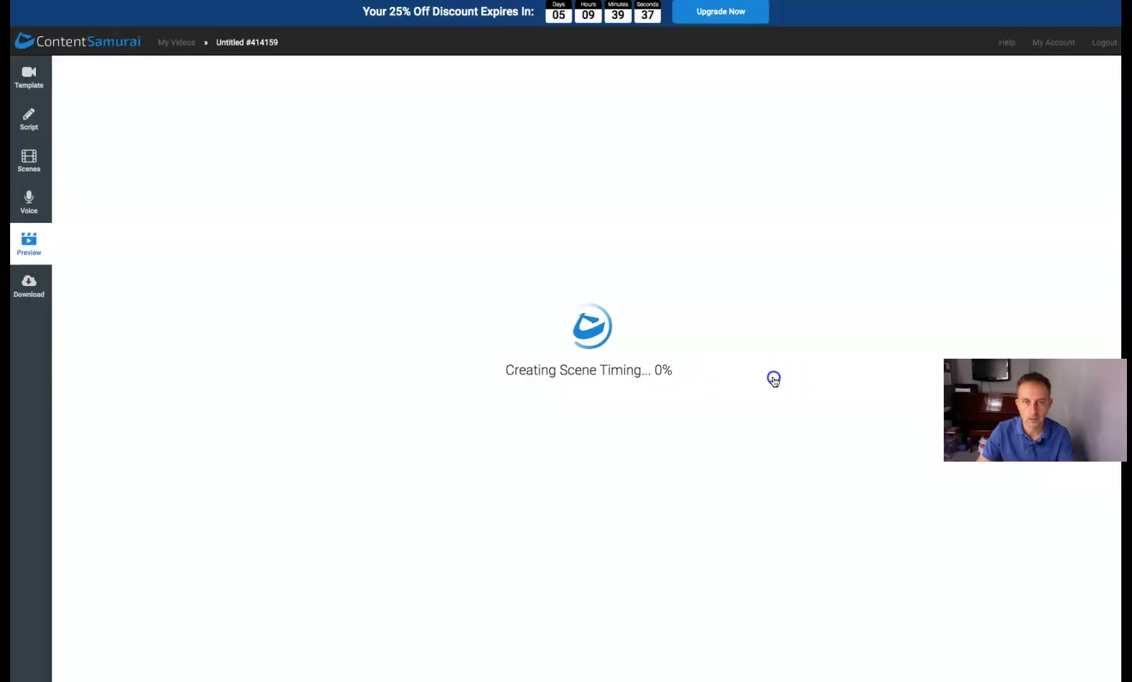
click(324, 214)
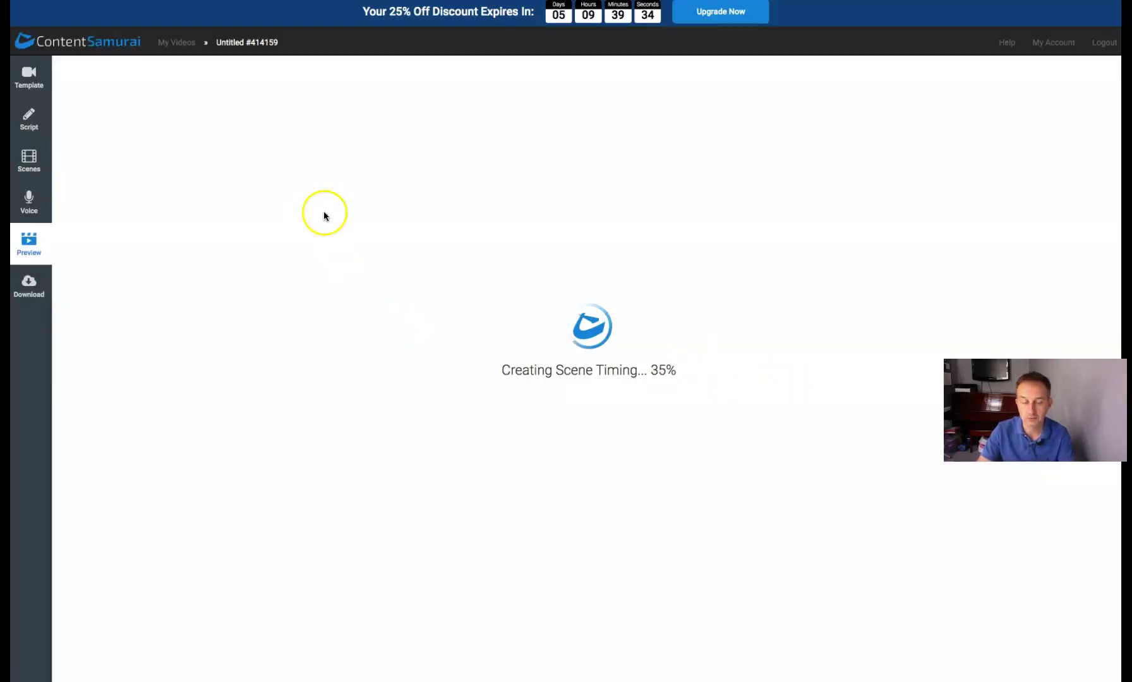
click(335, 192)
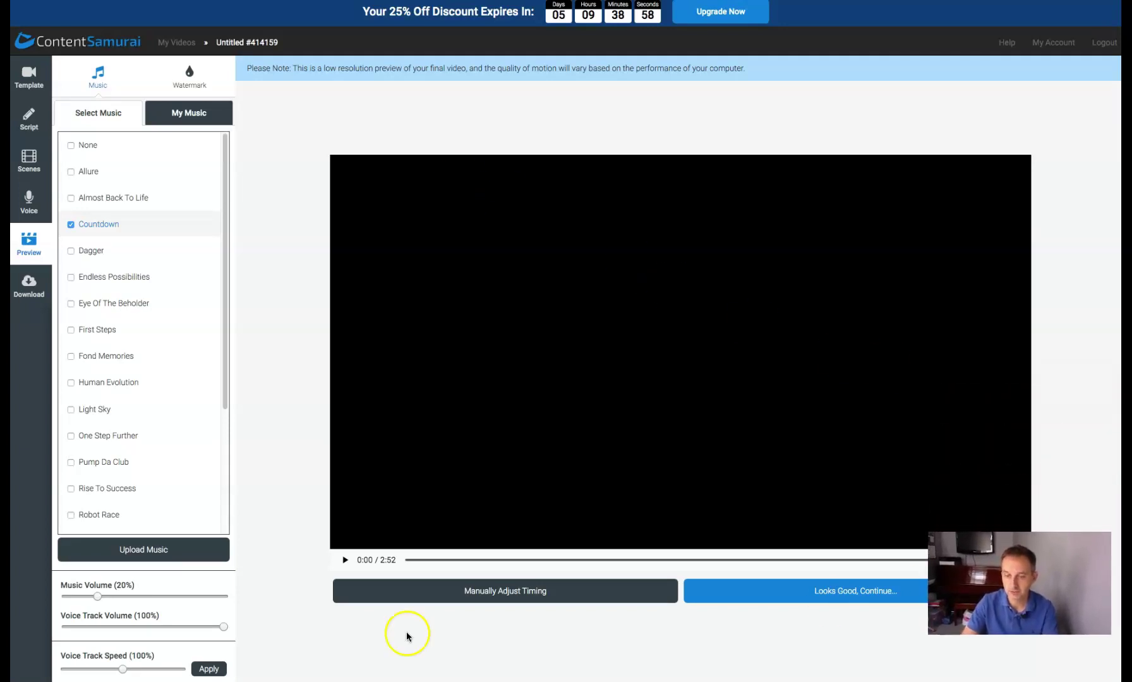
Play the opening seconds of the video preview and pause it.
click(344, 561)
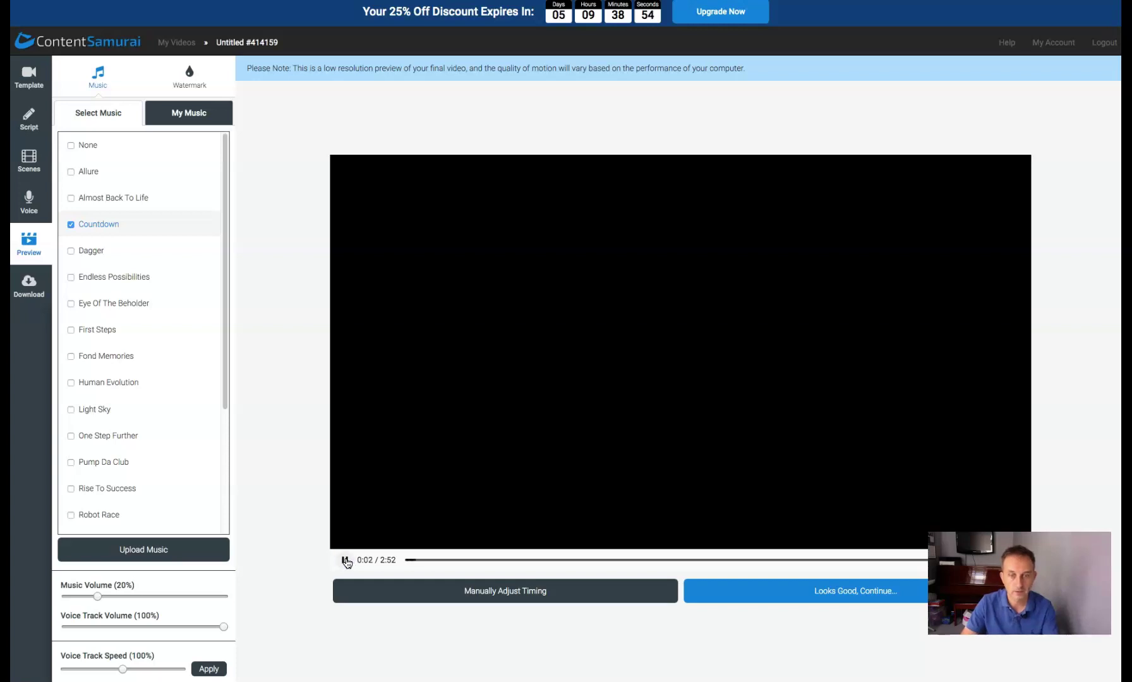
click(372, 538)
click(346, 559)
click(344, 560)
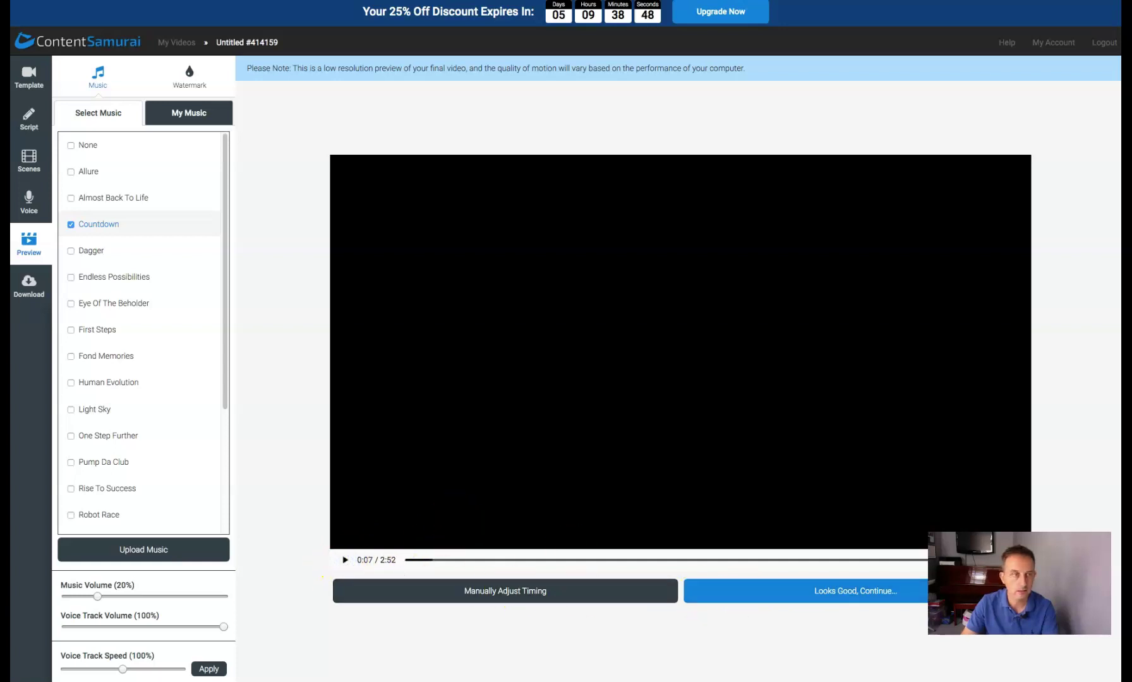
Check the first scene in the scene editor, and replay the video preview from the start to about 0:50.
click(15, 279)
click(28, 161)
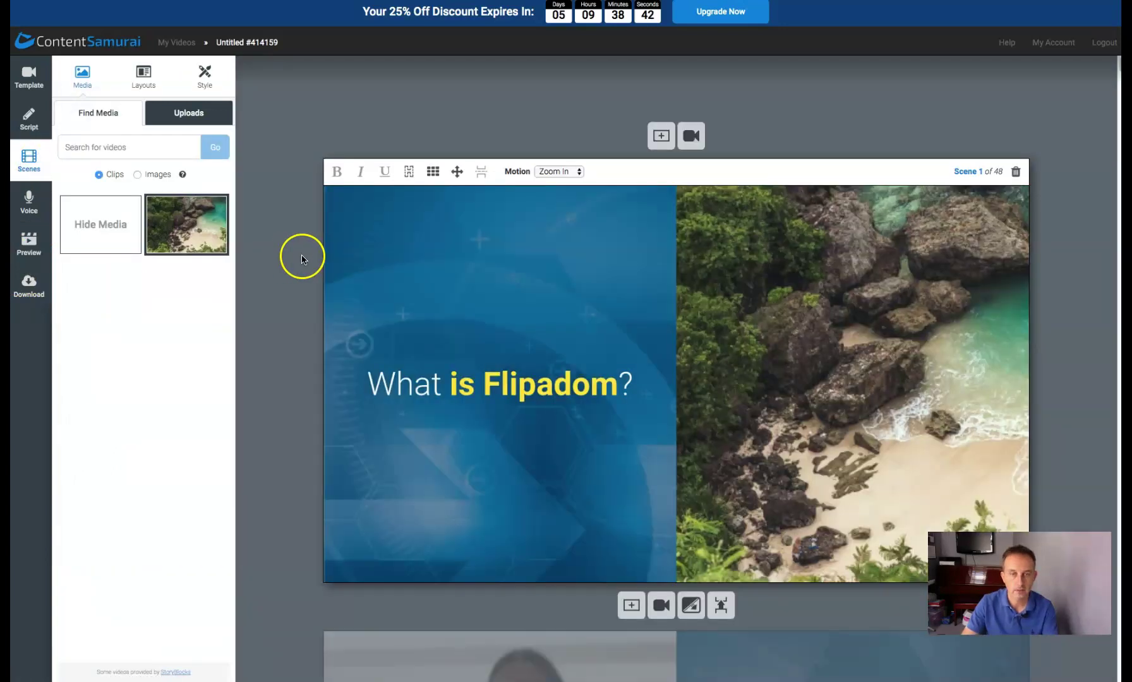
click(29, 243)
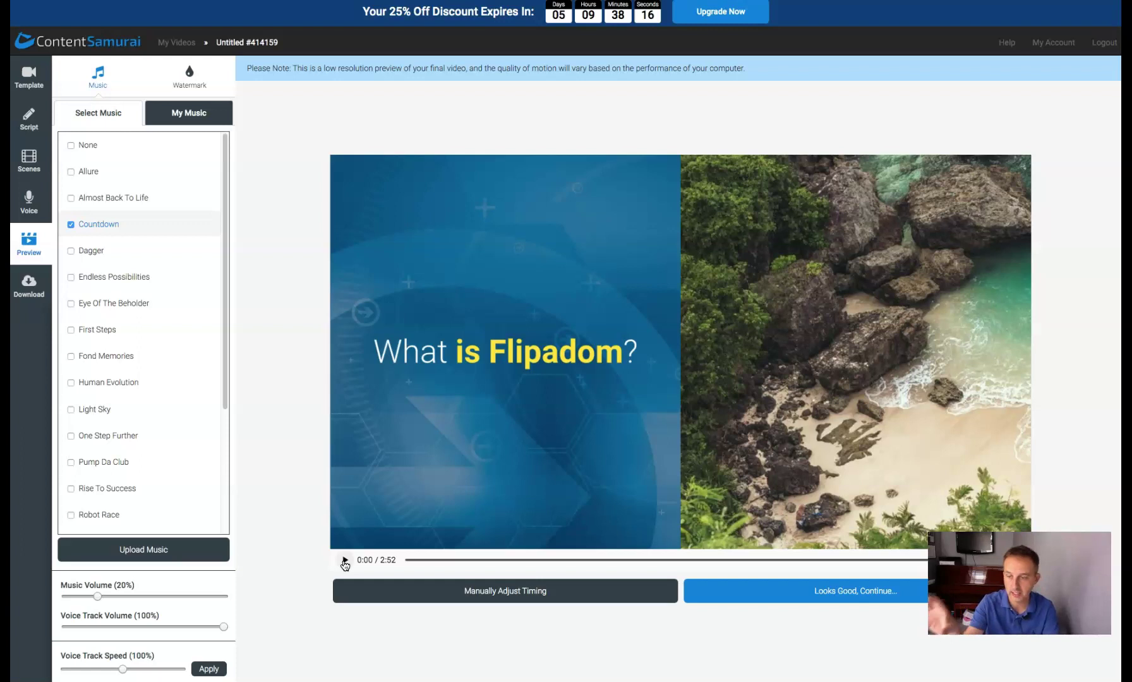
click(344, 561)
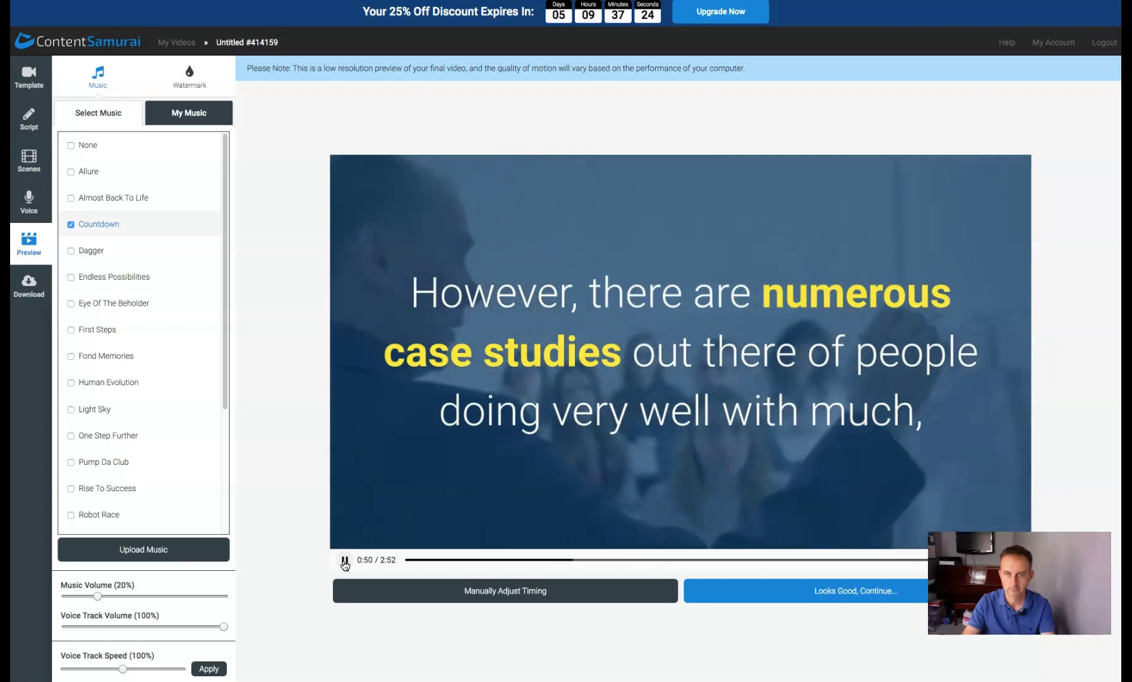
click(345, 561)
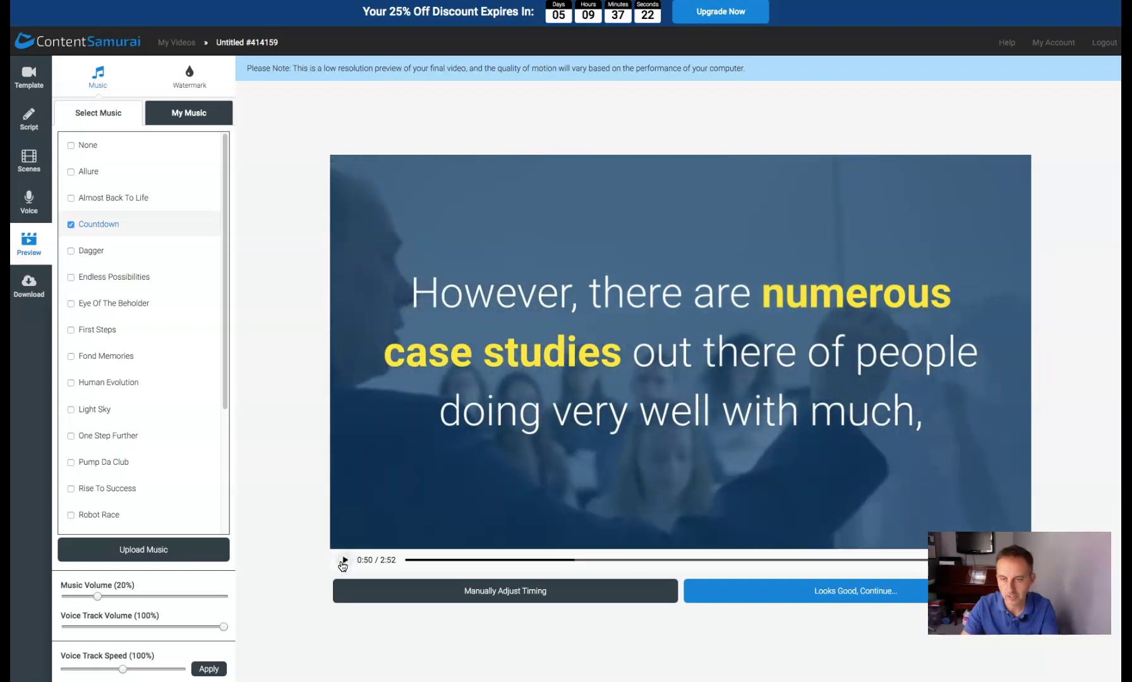